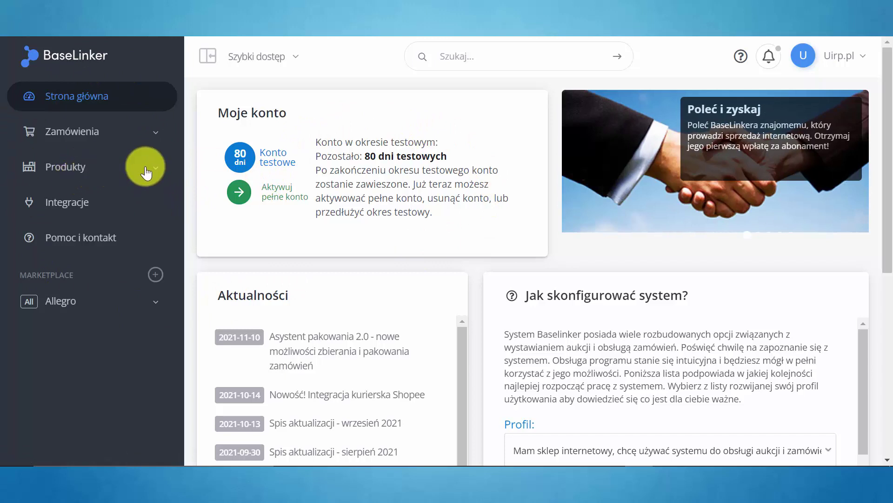
- Open the list of products in the catalogue
click(170, 167)
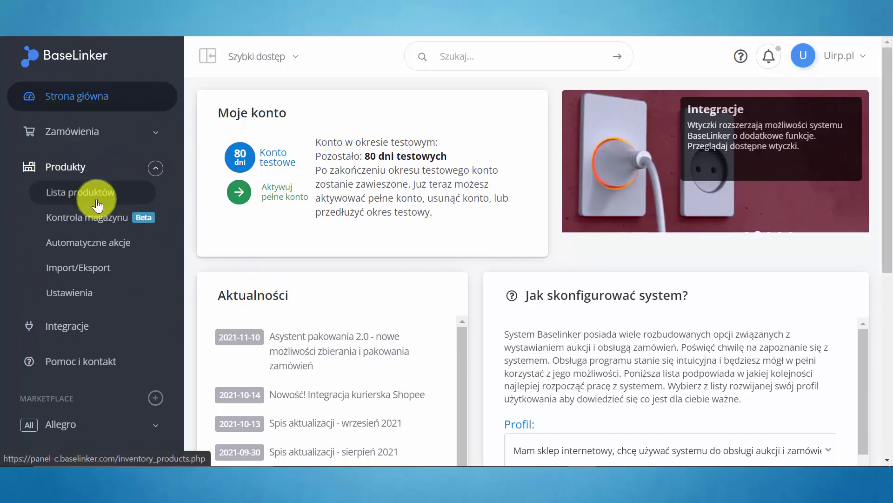
click(99, 197)
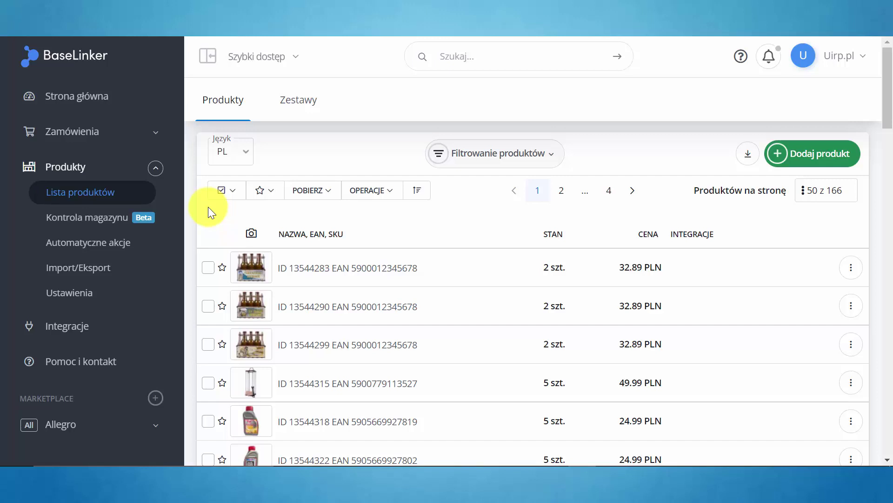
- Open the product import page and review the options for importing a CSV or XML file
click(117, 270)
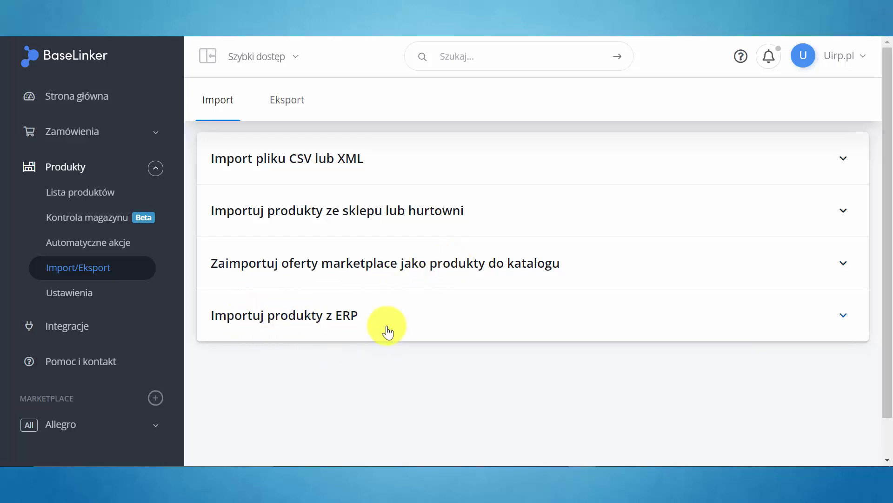
click(337, 168)
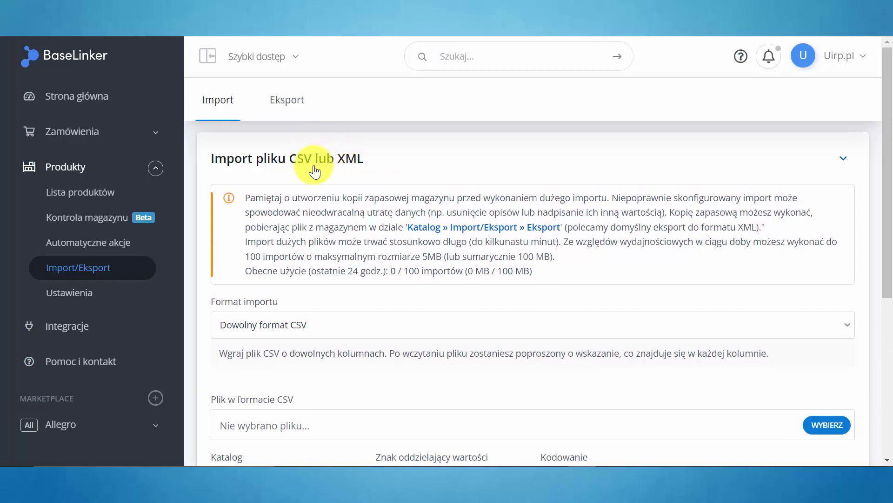
scroll(347, 170, down, 1)
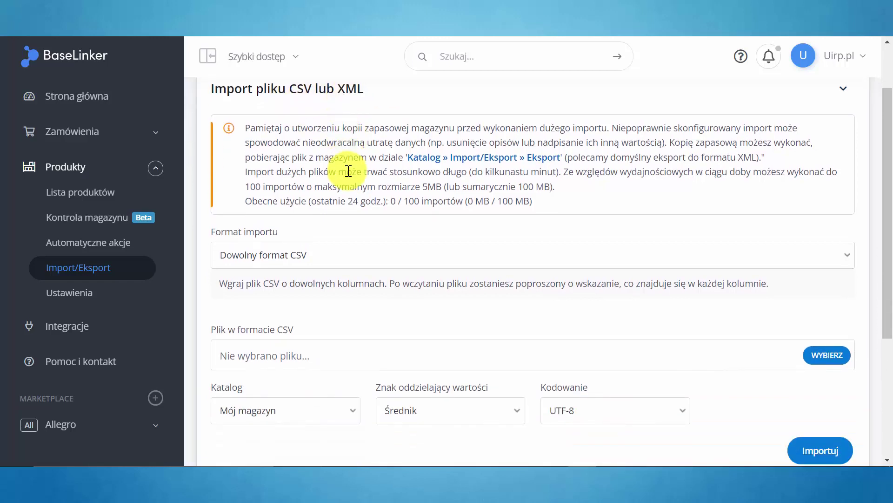
scroll(348, 170, down, 1)
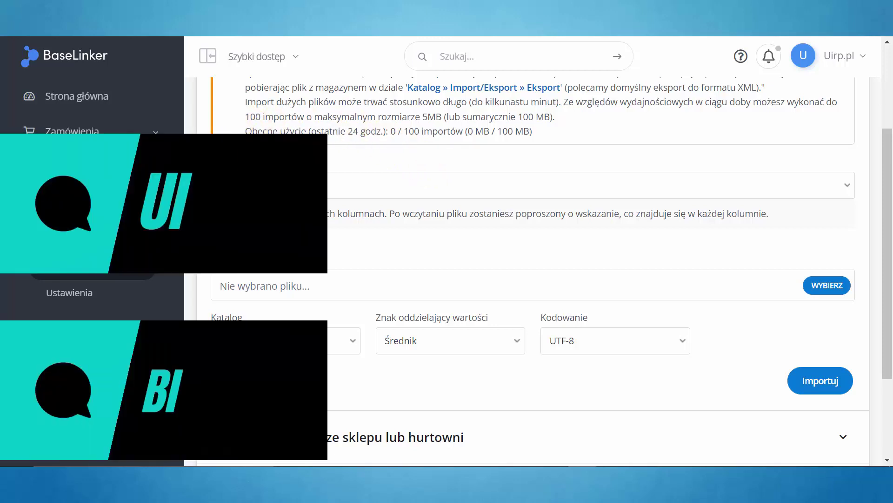
scroll(783, 249, down, 2)
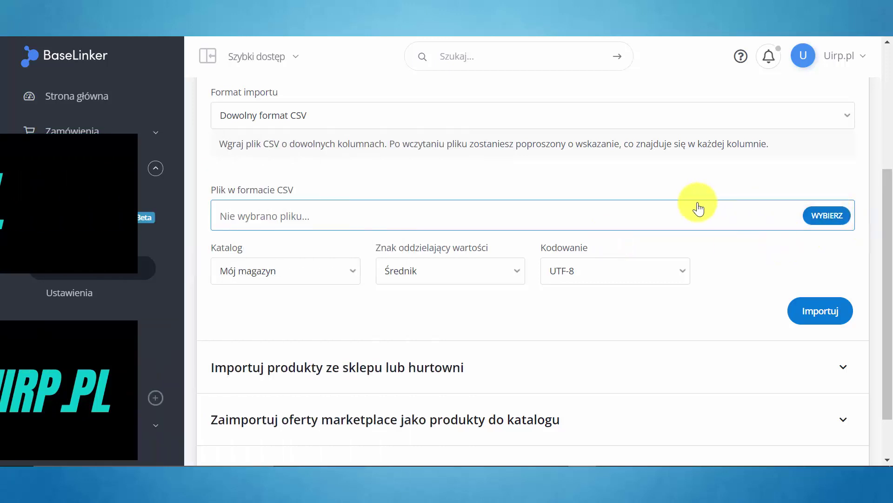
scroll(698, 205, down, 2)
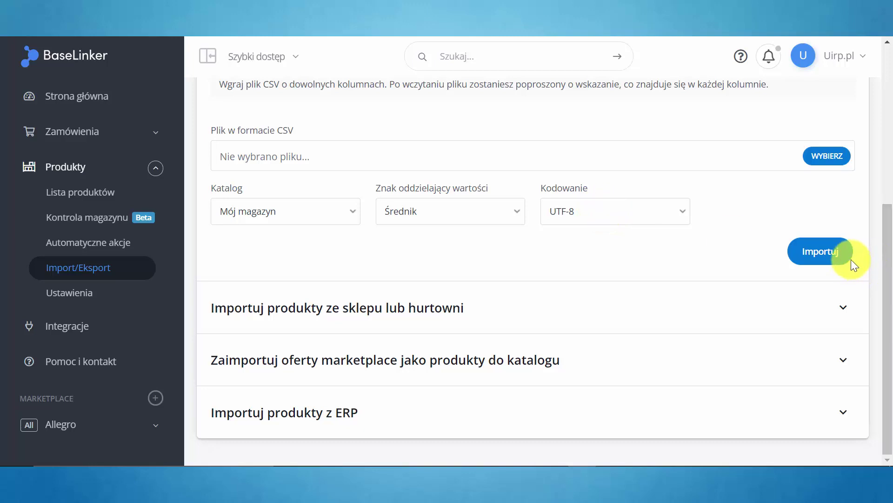
scroll(313, 238, up, 4)
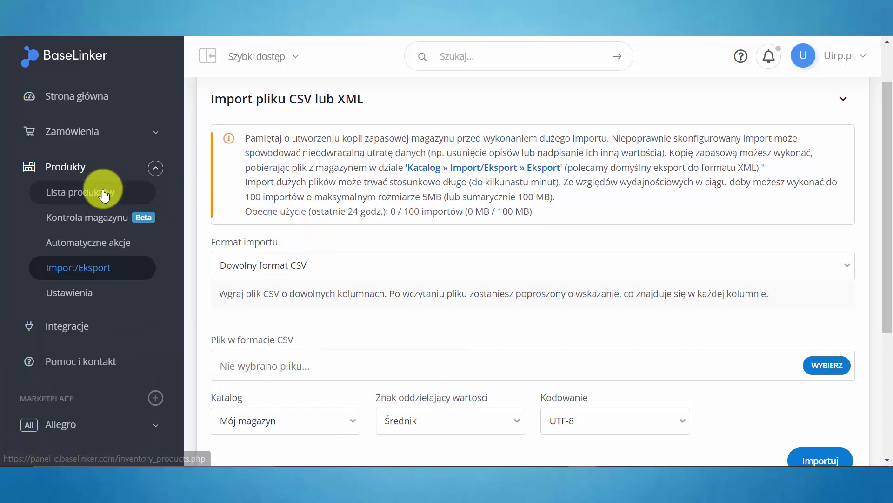
- Open a new product form from the product list and examine its sales and warehouse and general product sections
click(107, 193)
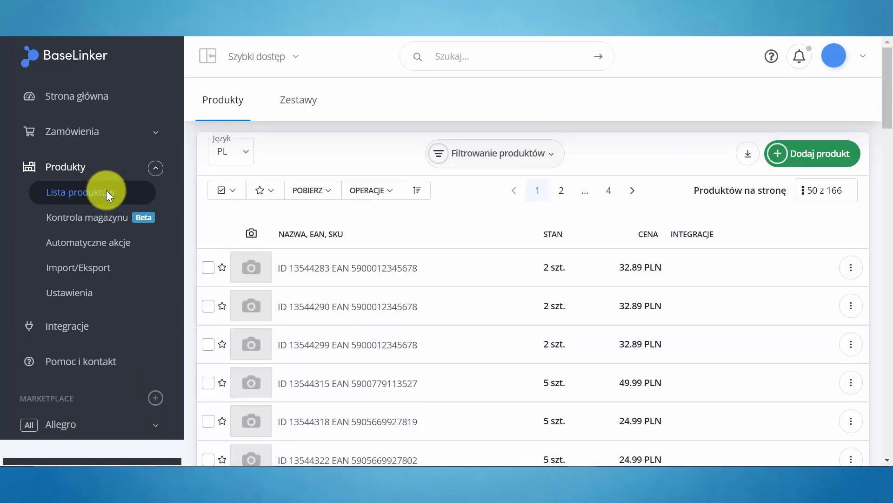
click(819, 162)
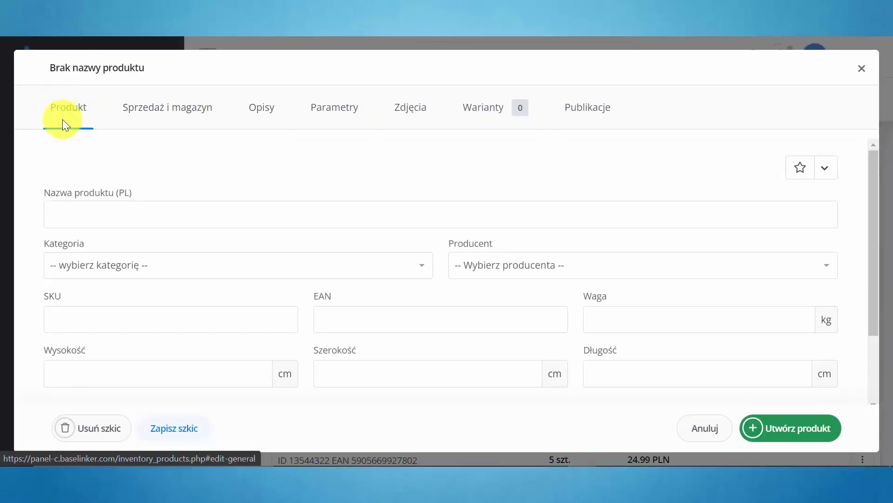
click(206, 113)
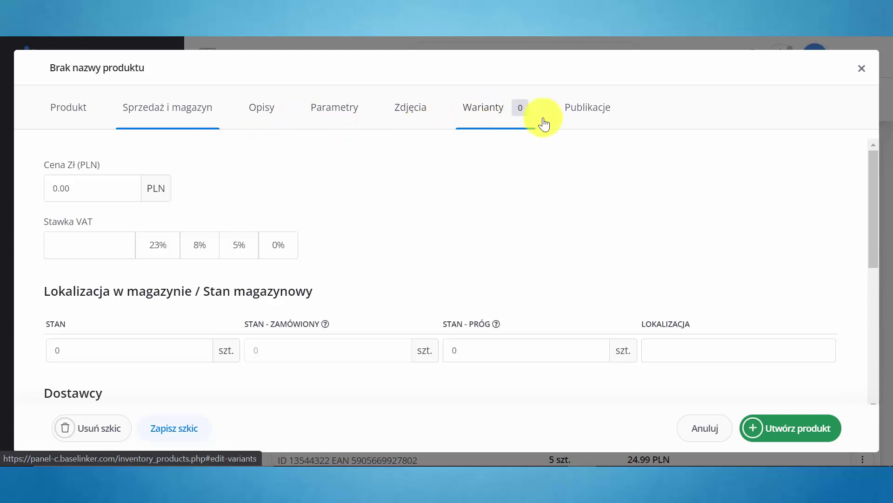
click(60, 104)
scroll(42, 153, down, 2)
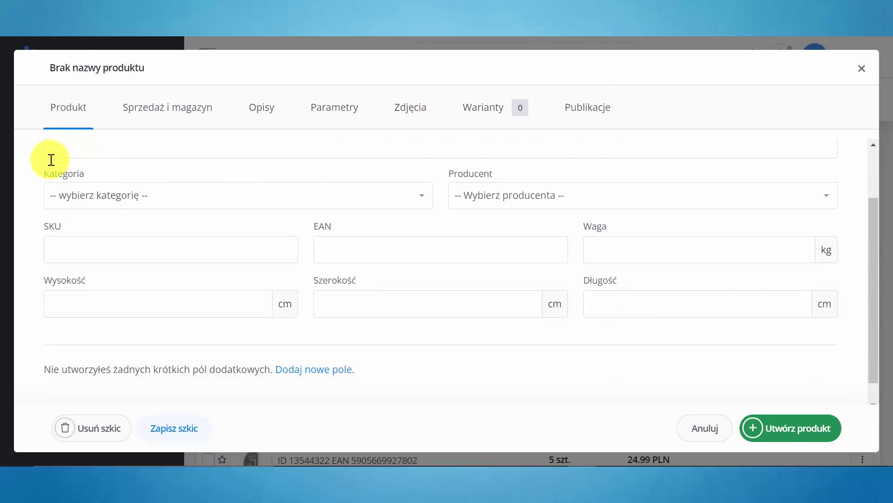
scroll(42, 158, up, 2)
scroll(65, 222, down, 2)
- Browse the available categories in the new product form without choosing one, and close the form
click(134, 203)
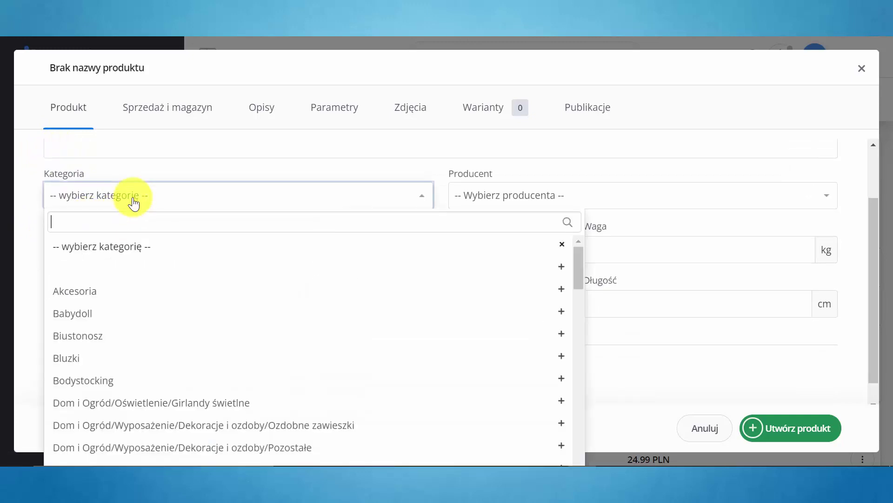
click(133, 199)
click(133, 200)
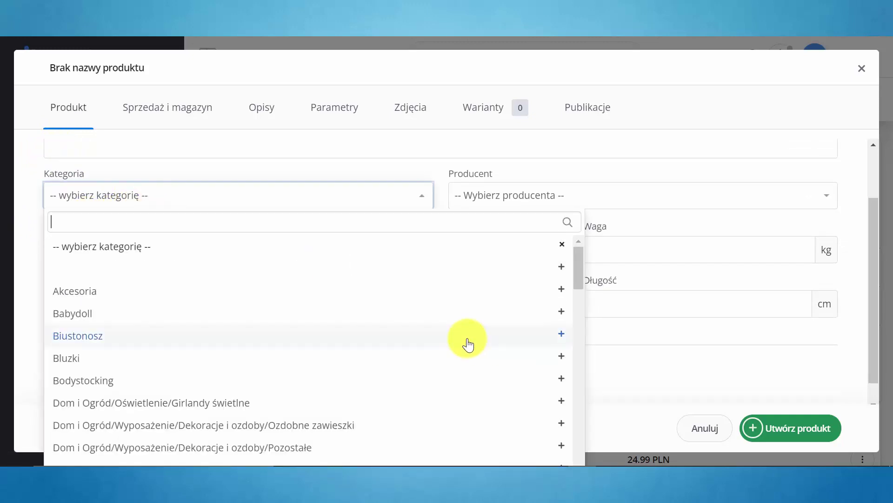
scroll(373, 303, down, 5)
scroll(259, 359, down, 5)
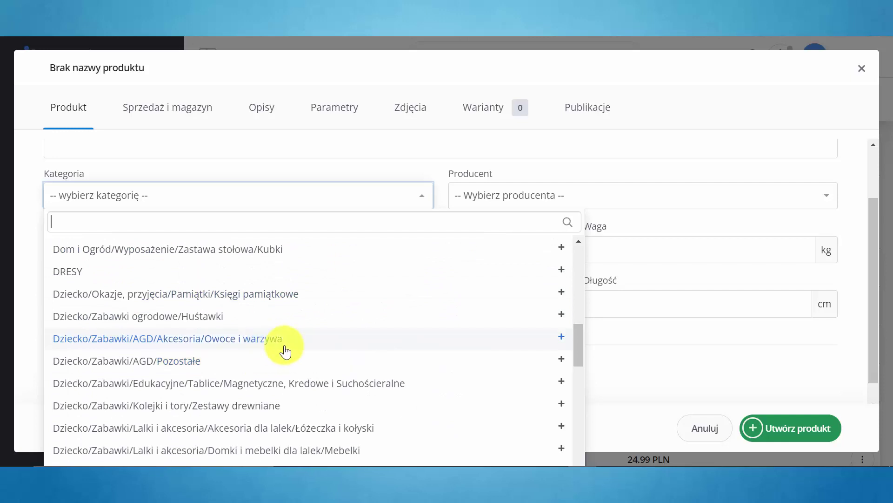
scroll(281, 348, down, 3)
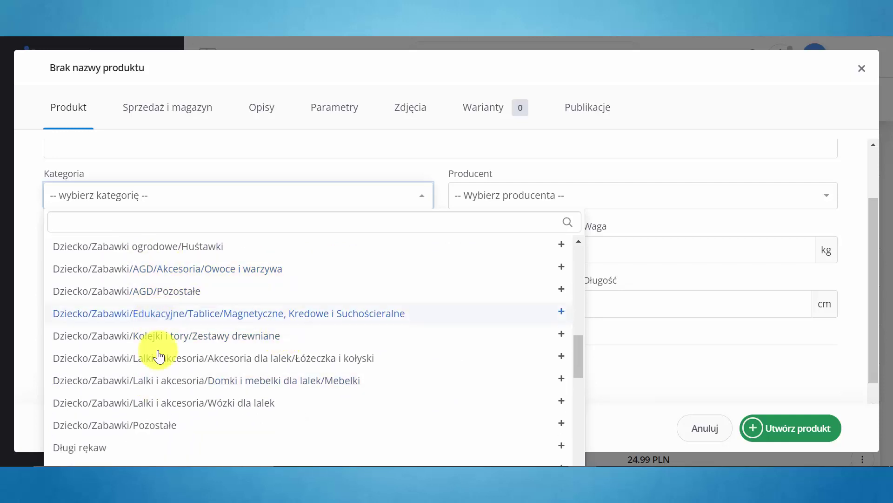
click(28, 234)
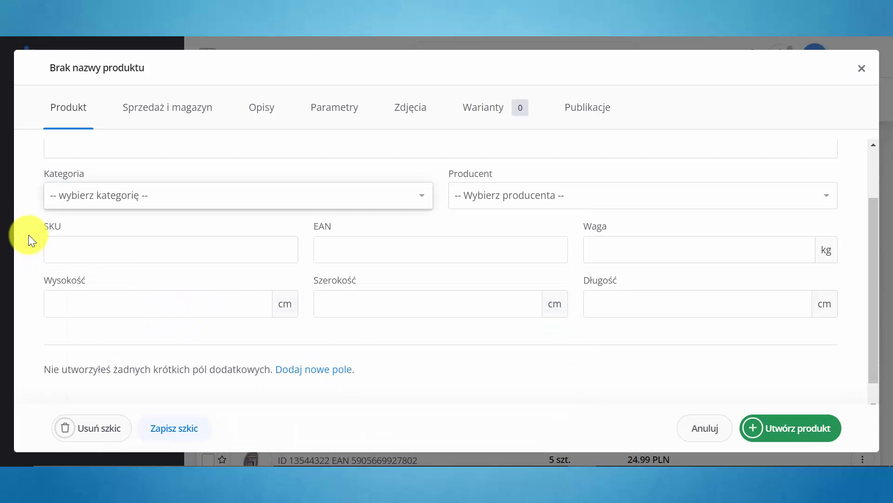
click(862, 68)
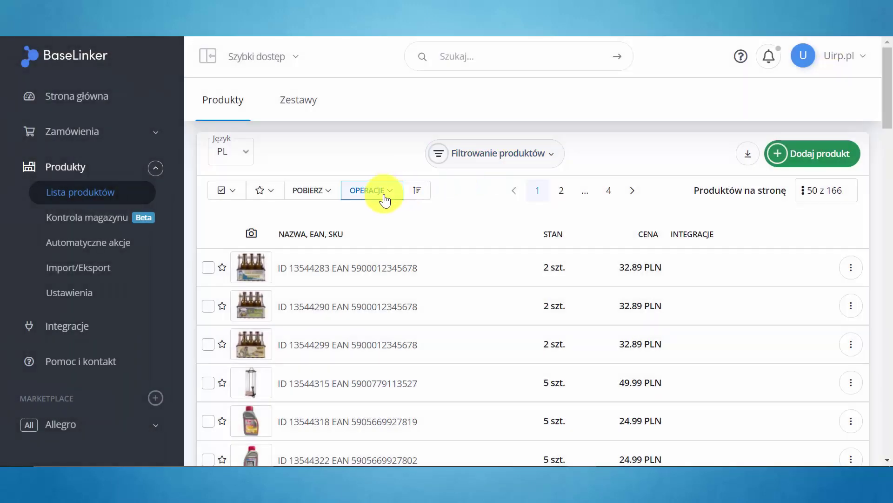
- Open the category settings for products and look through the list of categories
click(86, 297)
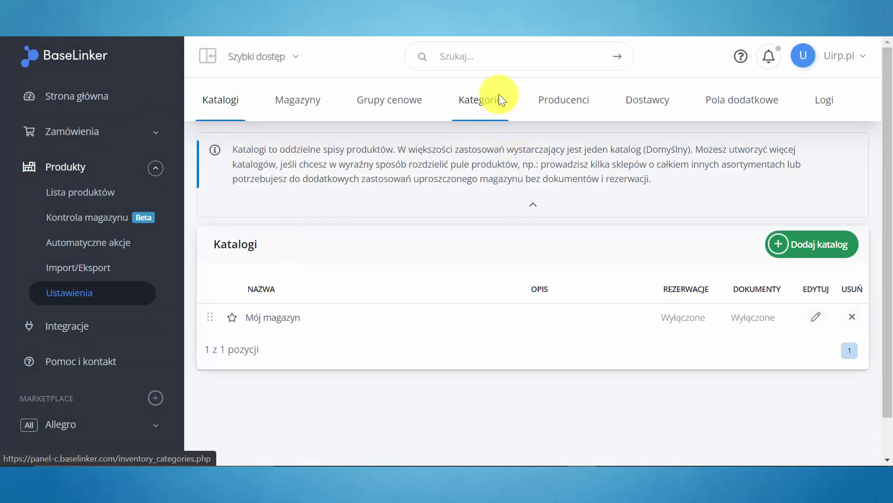
click(498, 94)
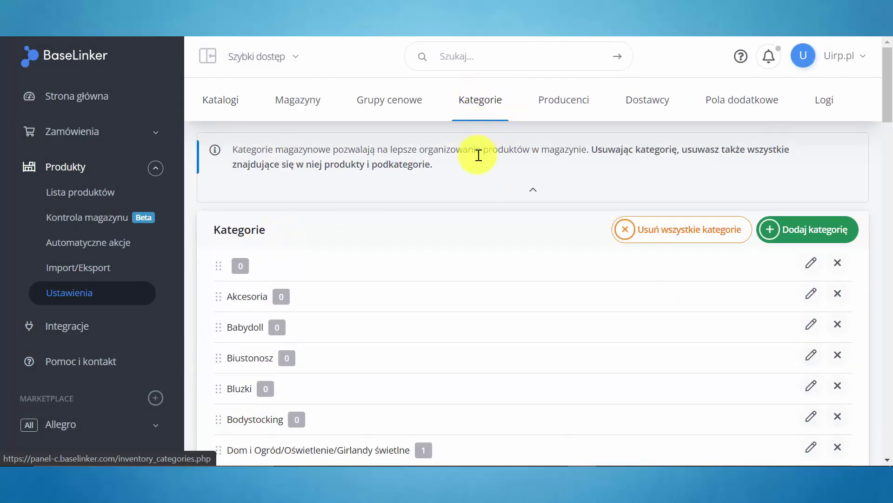
scroll(478, 166, down, 6)
scroll(660, 188, down, 8)
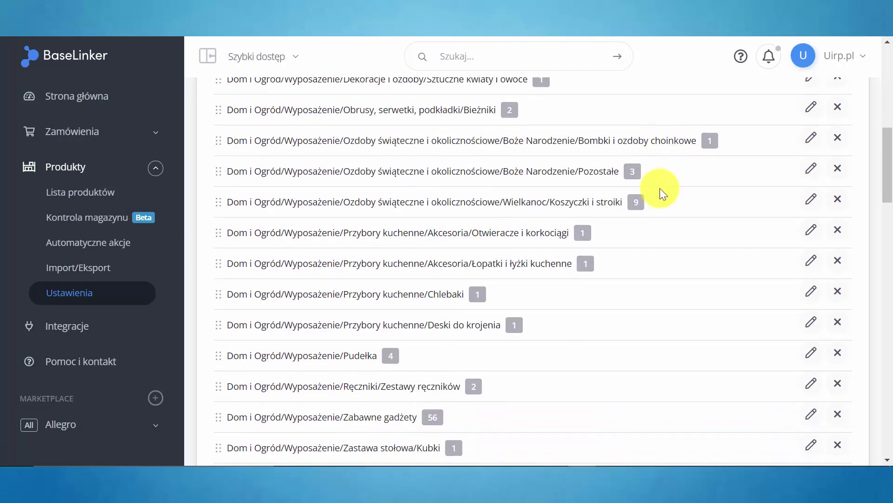
scroll(660, 188, down, 3)
scroll(660, 188, down, 1)
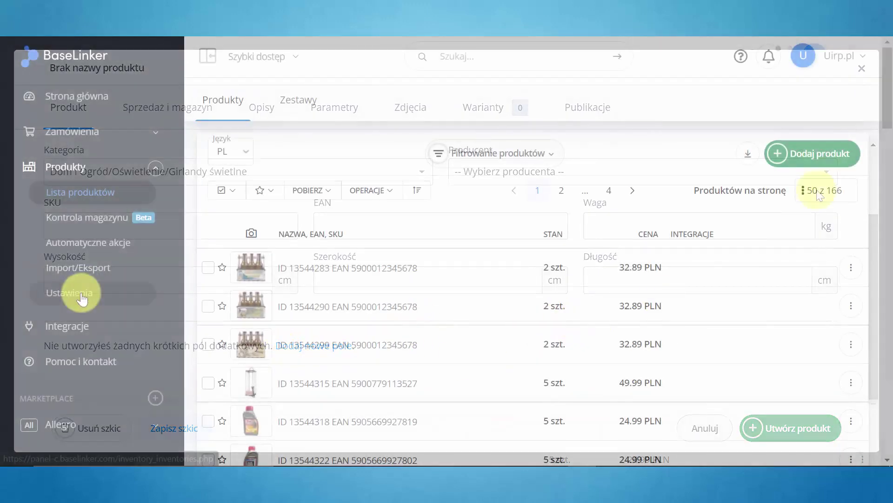
- Start a new additional field in the product settings and name it "Obwód klosza"
click(81, 295)
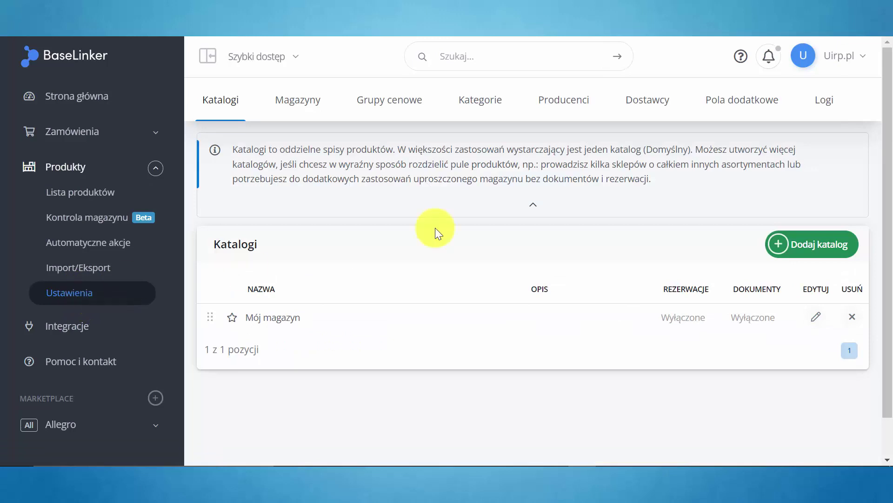
click(731, 91)
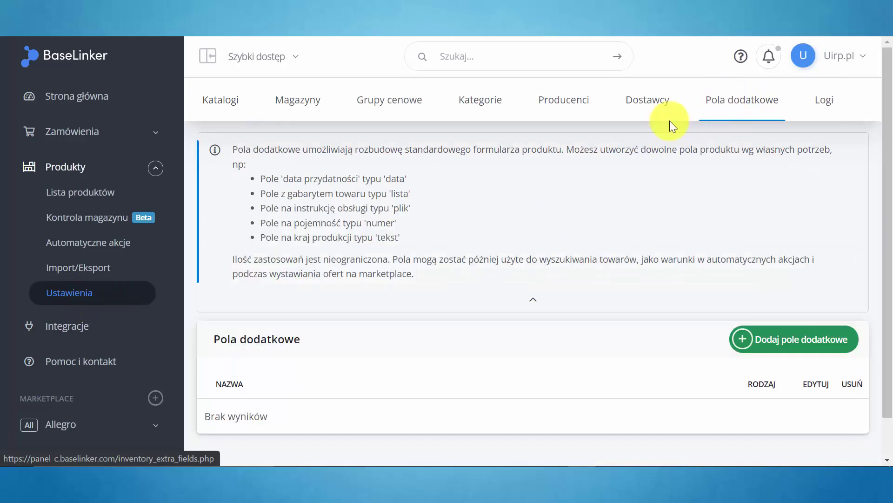
scroll(574, 149, down, 1)
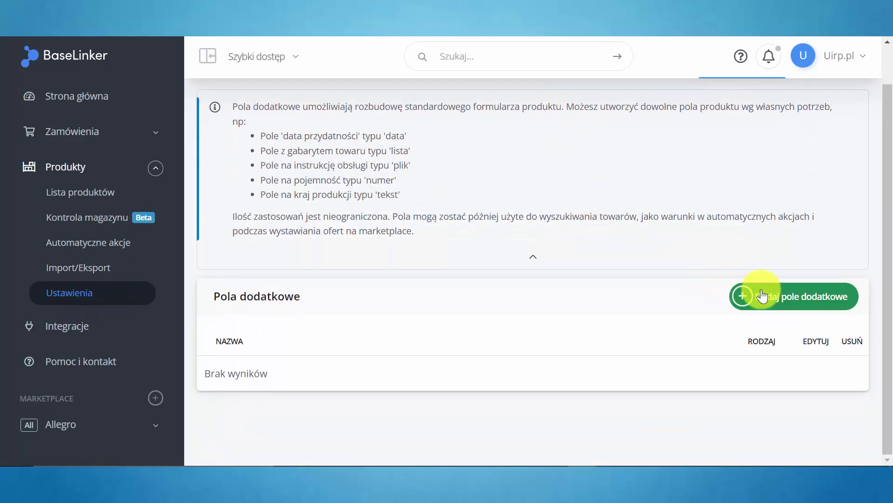
click(800, 303)
click(337, 116)
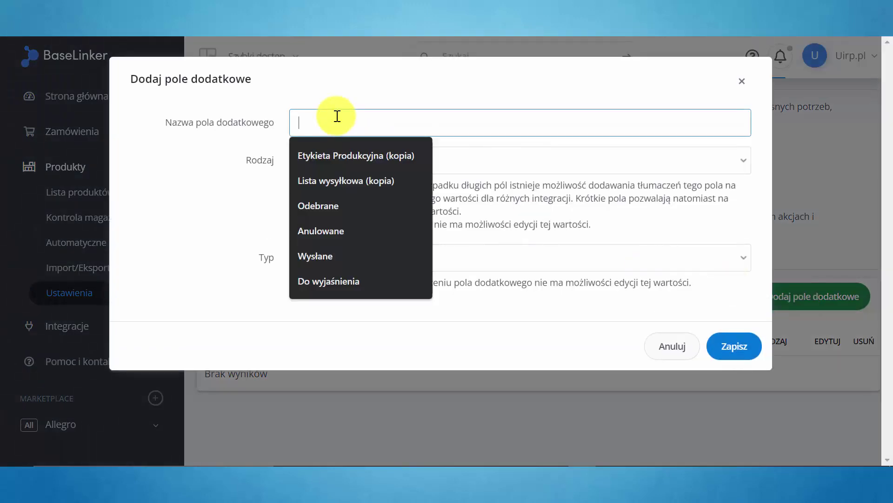
text(Od)
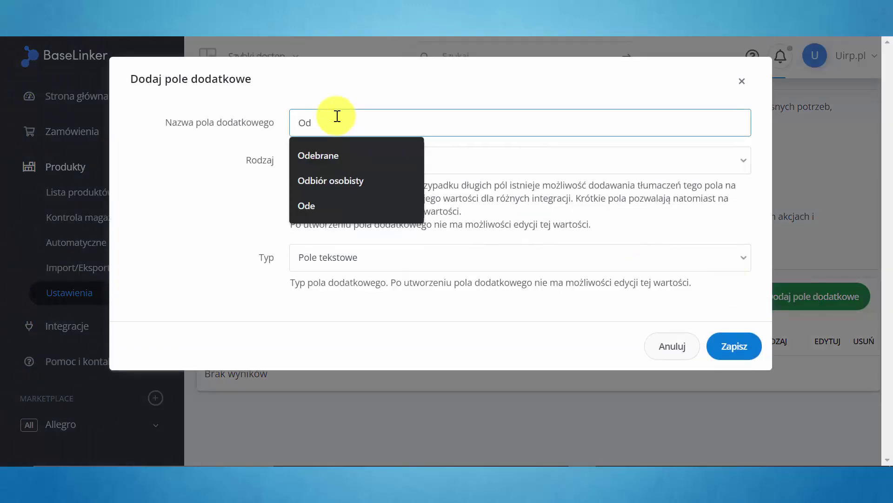
key(BackSpace)
text(bwód klosza)
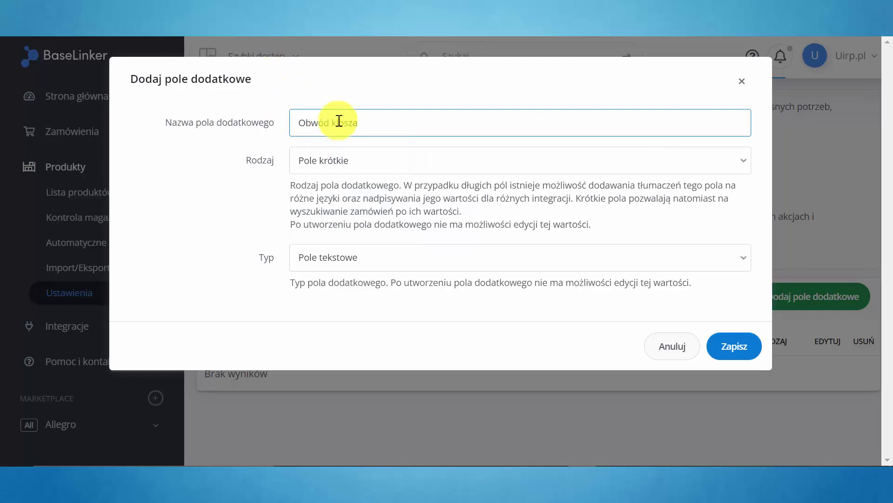
- Set the new additional field's type to Pole tekstowe and save it
click(510, 262)
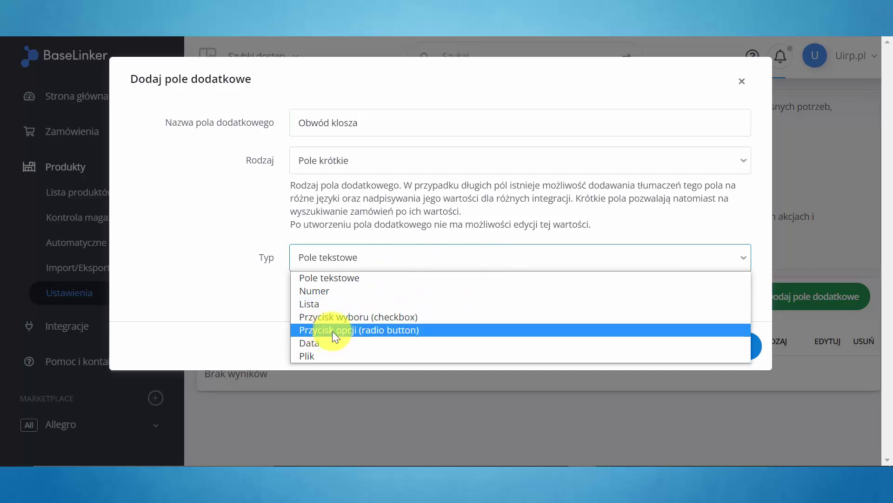
click(334, 278)
click(729, 347)
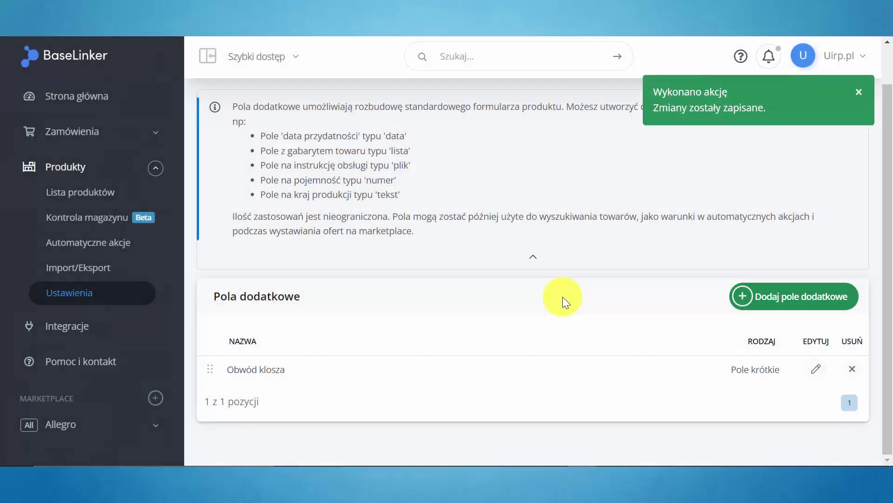
- Open a new product form from the product list and check its additional fields section
click(106, 190)
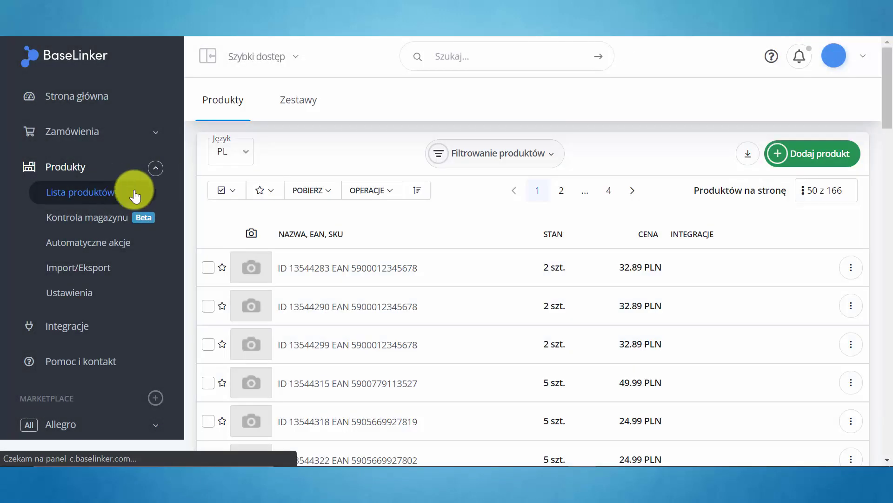
click(815, 163)
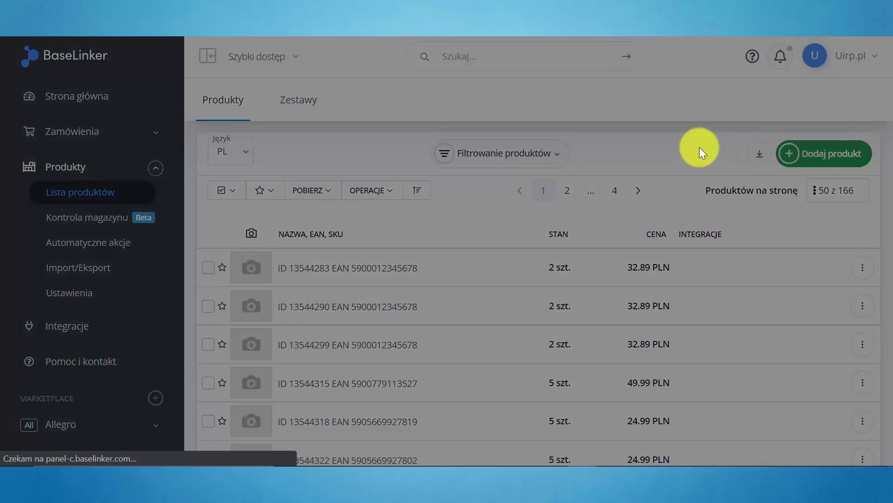
scroll(290, 165, down, 2)
scroll(289, 165, down, 3)
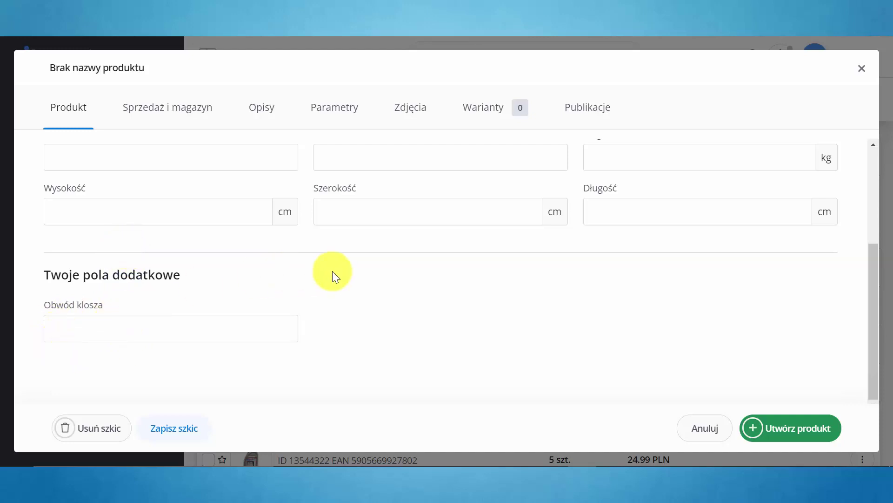
scroll(343, 270, up, 5)
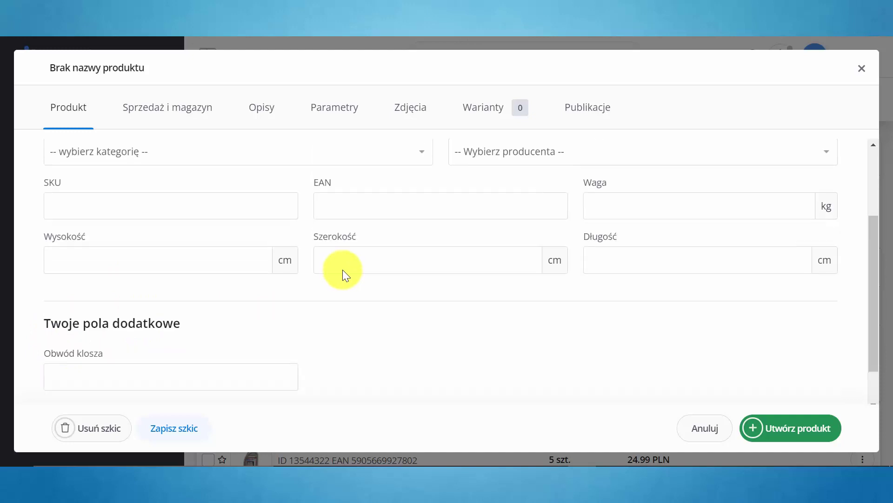
- Examine the price, VAT rate, warehouse stock and supplier fields under Sprzedaż i magazyn in the new product form
click(194, 119)
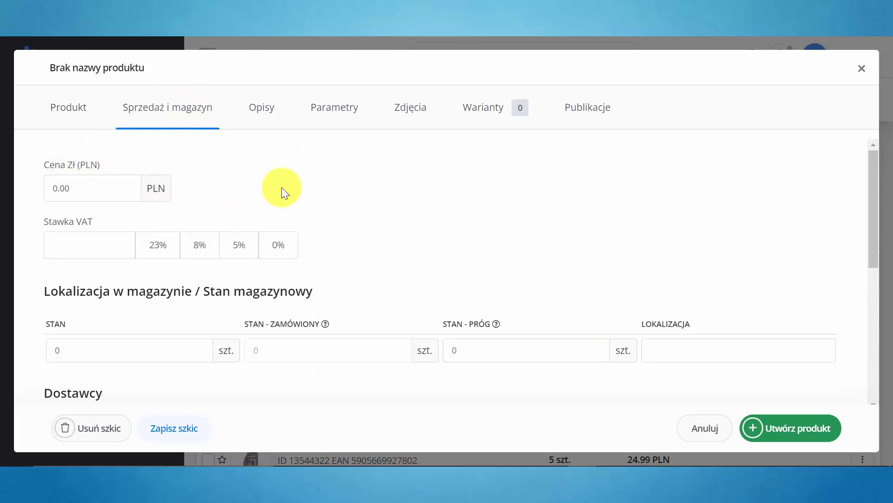
scroll(281, 187, down, 3)
scroll(381, 200, up, 3)
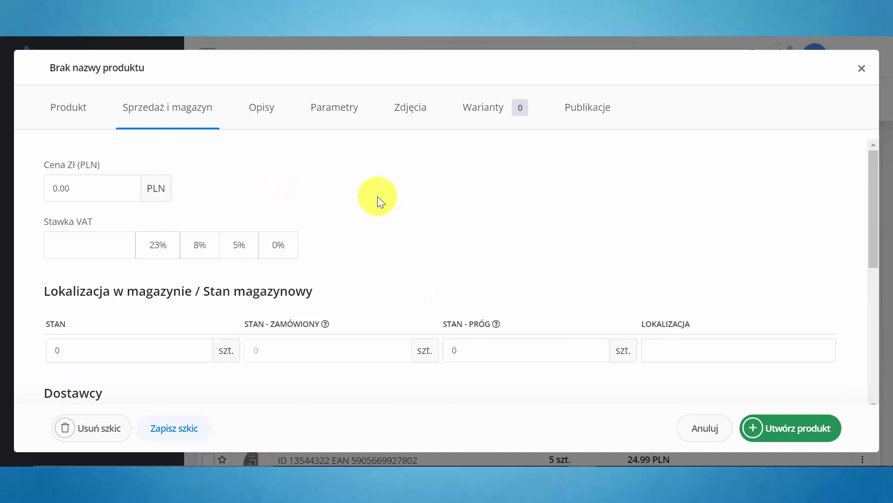
scroll(368, 192, down, 3)
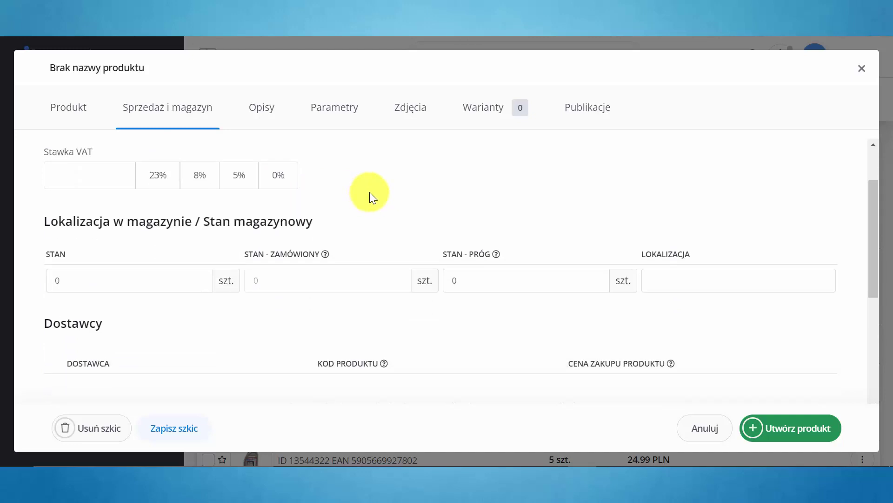
scroll(370, 191, up, 3)
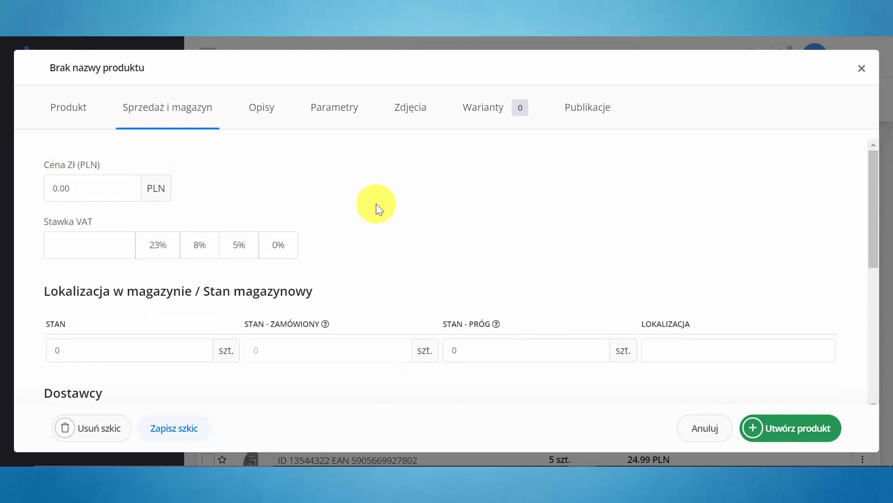
scroll(279, 196, down, 3)
scroll(110, 200, down, 3)
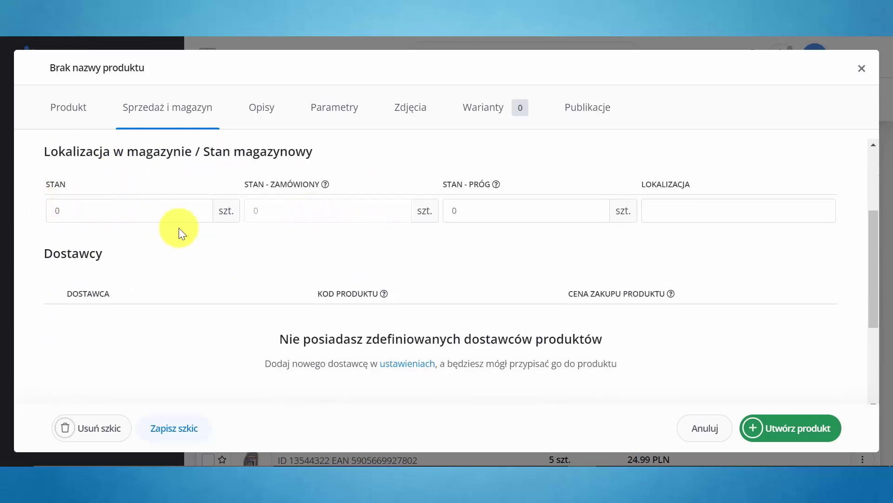
scroll(194, 236, up, 3)
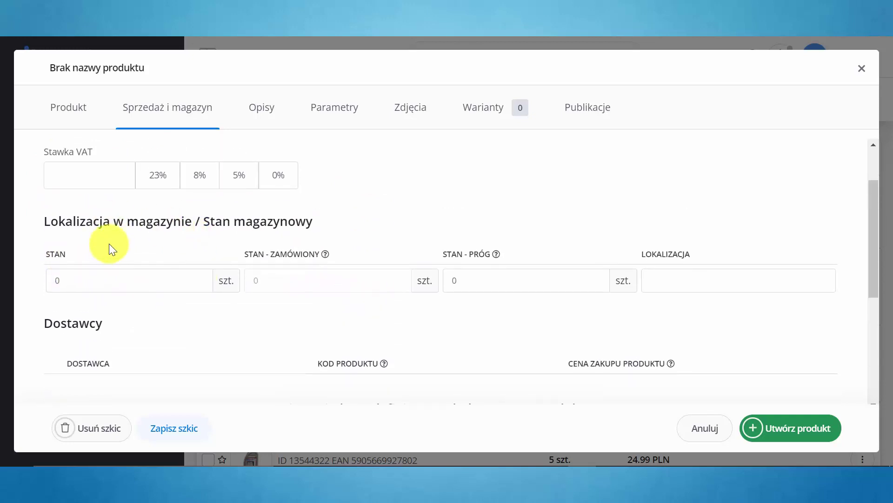
- Look through the product form's Opisy section, from the product name and main description to the additional description fields
click(255, 102)
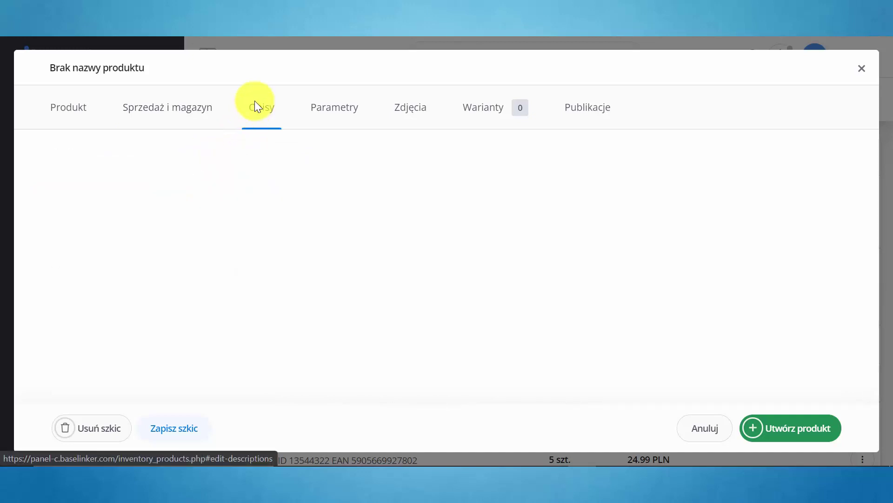
scroll(70, 253, down, 7)
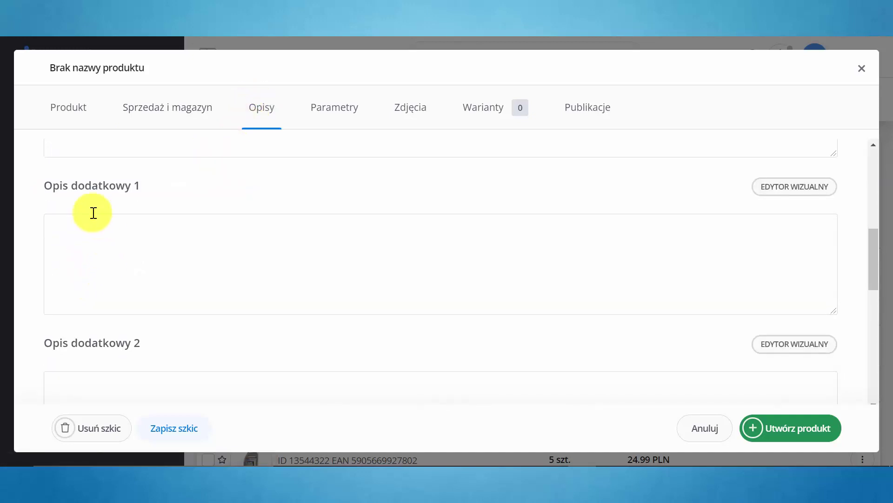
scroll(93, 212, down, 7)
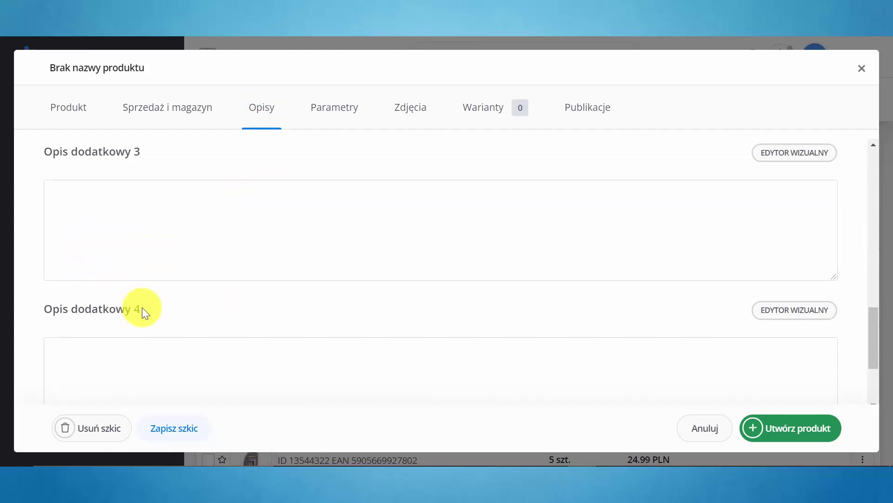
scroll(143, 305, down, 3)
scroll(144, 302, up, 12)
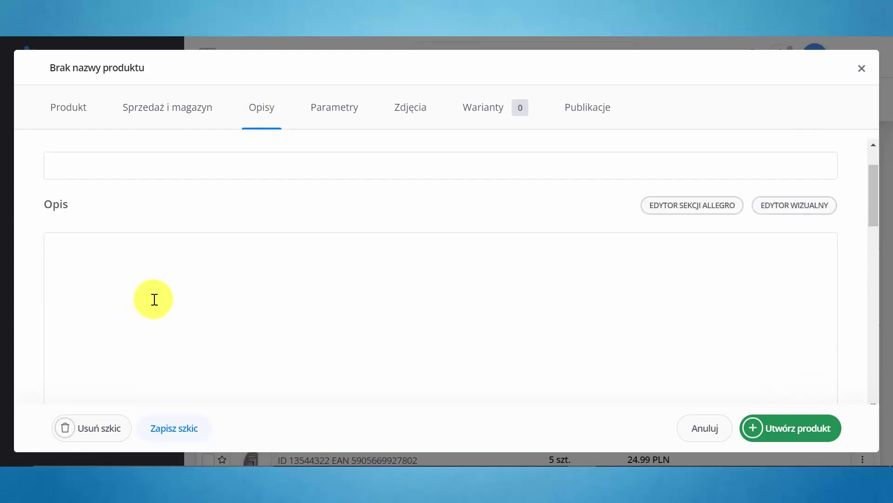
scroll(154, 299, up, 2)
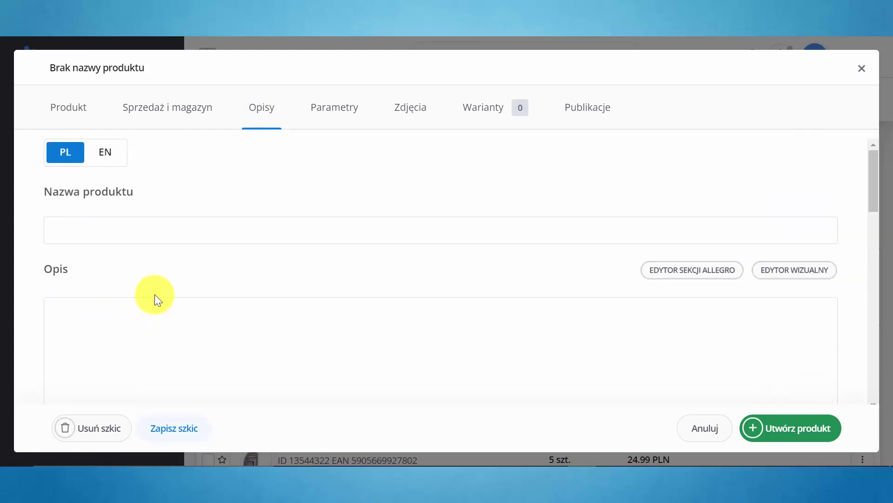
- Compare the PL and EN language versions of the product's name and description fields
click(112, 153)
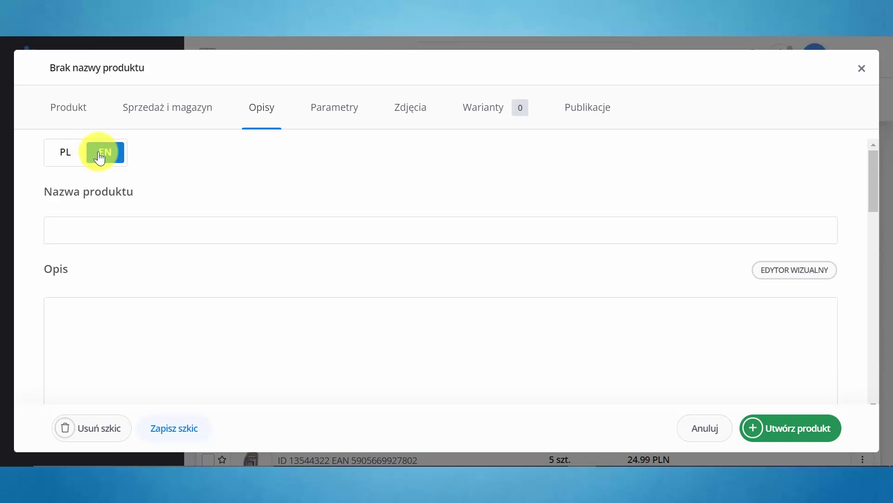
click(65, 154)
click(107, 158)
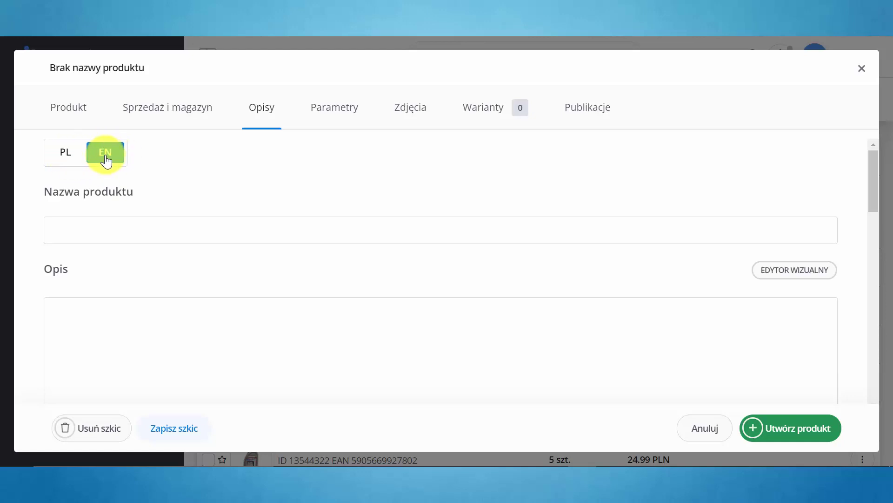
click(64, 158)
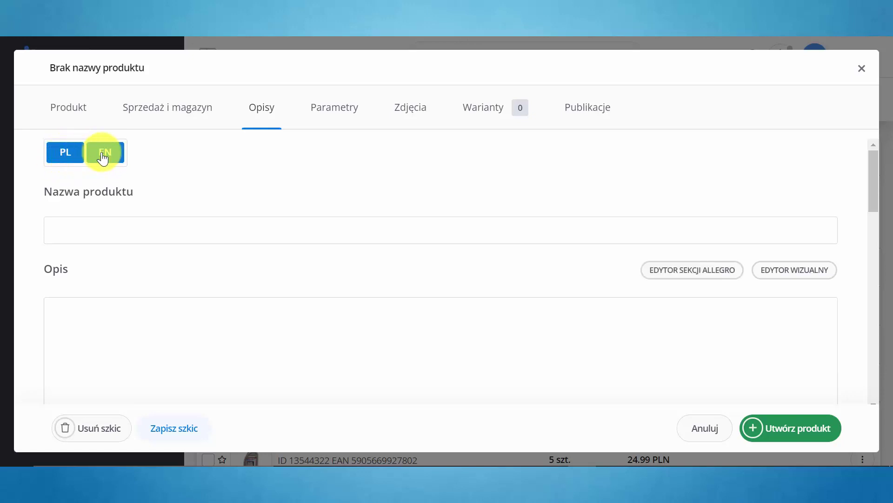
click(104, 159)
click(73, 152)
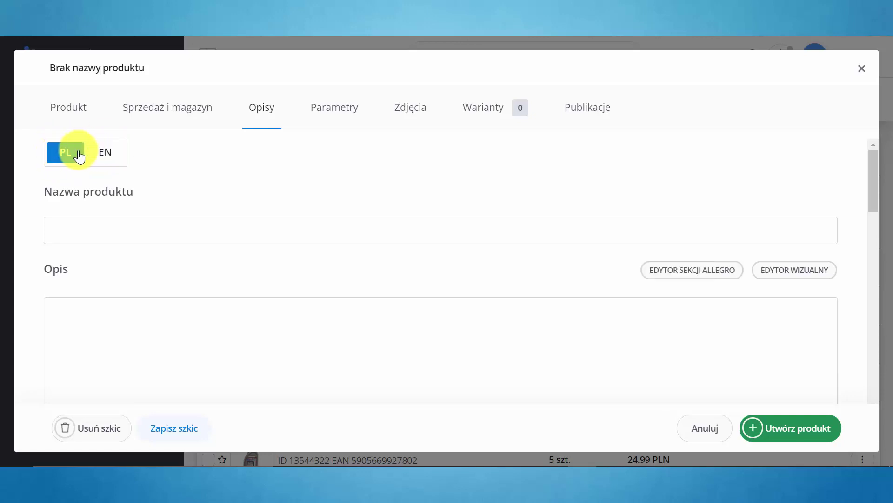
click(103, 158)
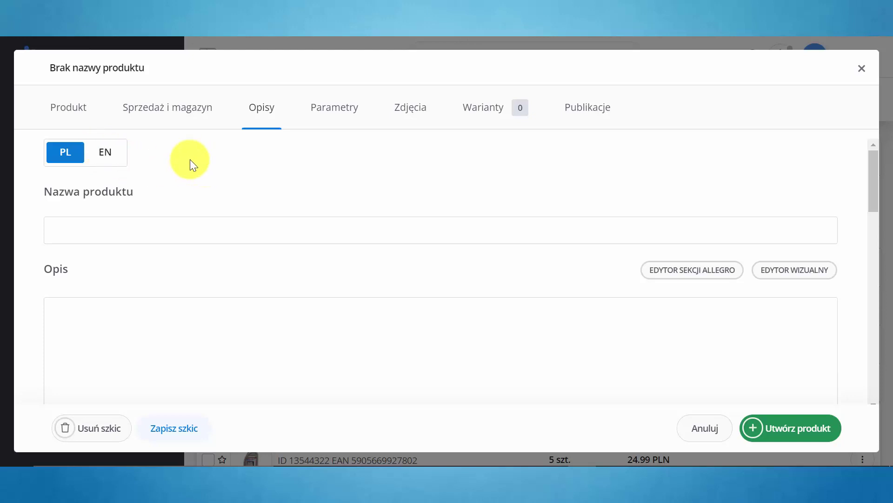
- Look over the product's Parametry section and check its PL and EN language versions
click(326, 101)
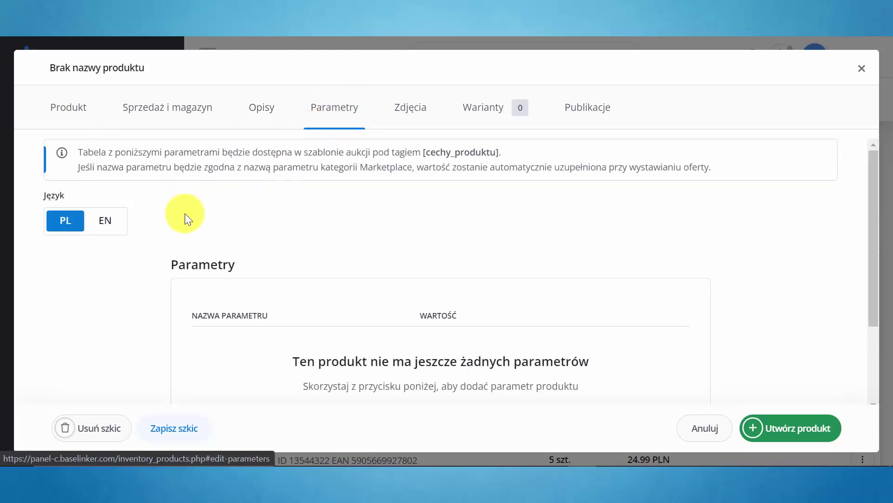
scroll(158, 214, down, 2)
scroll(155, 217, down, 1)
scroll(134, 190, up, 2)
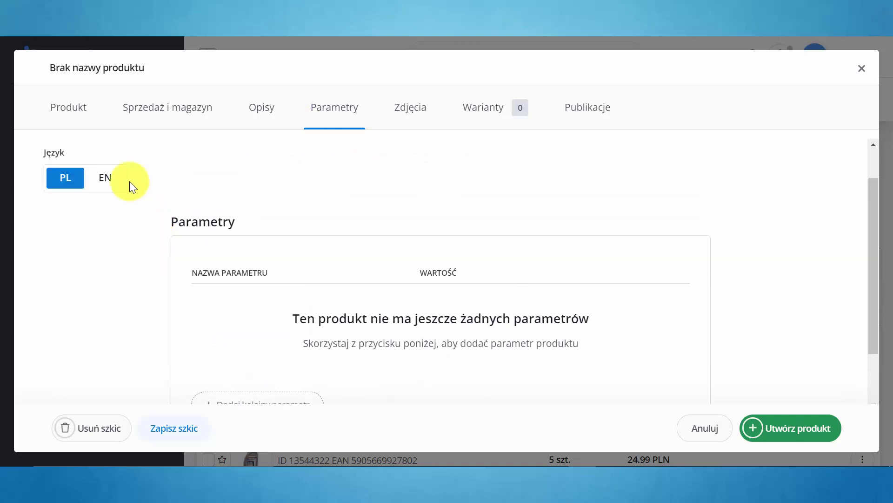
click(108, 176)
click(69, 177)
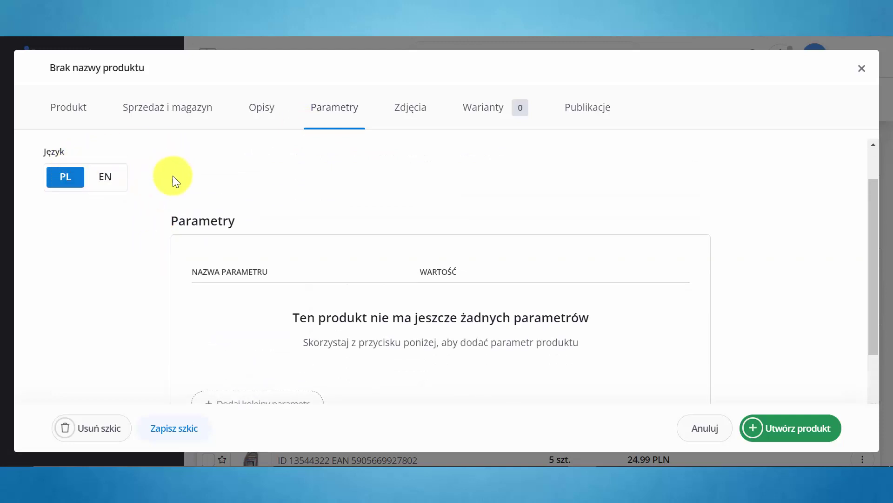
- Add a blank parameter row to the product and try its name and value fields
scroll(172, 175, down, 2)
click(266, 335)
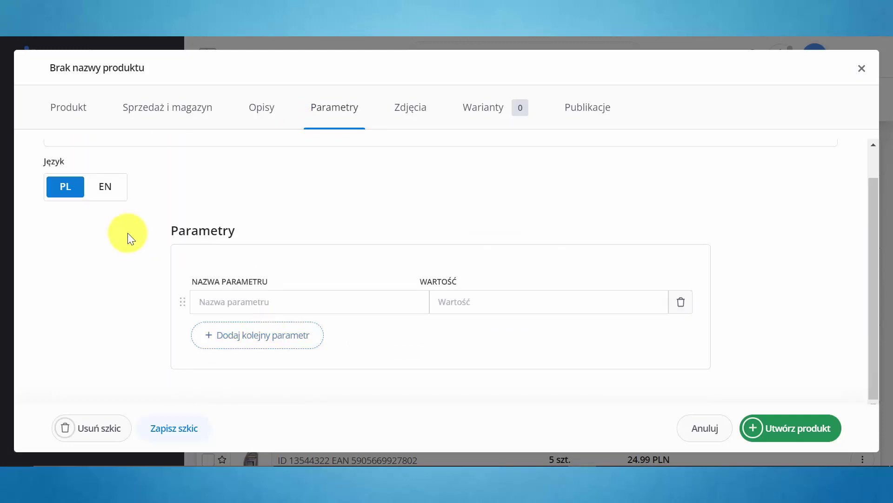
click(300, 300)
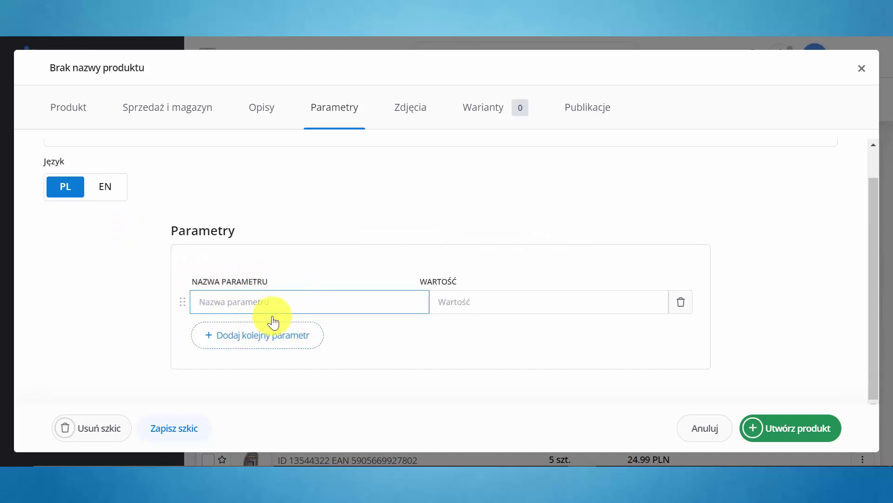
click(584, 305)
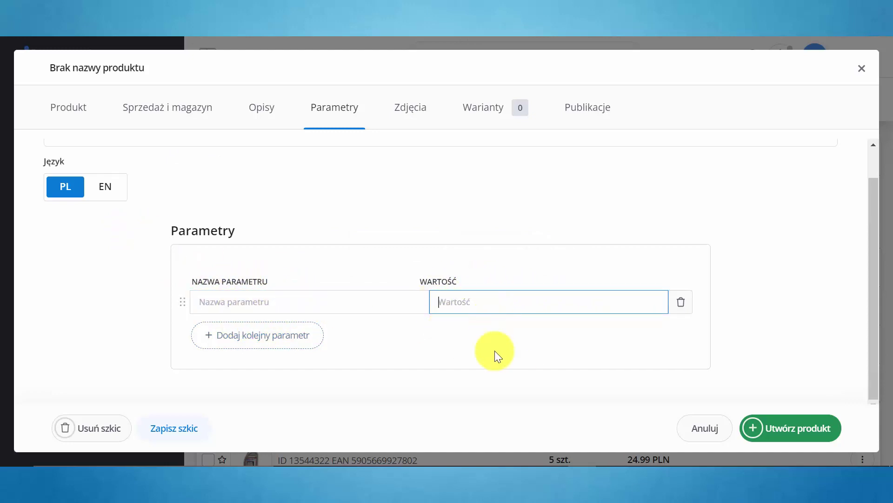
- Look through the product's photo slots in Zdjęcia and show the options for adding a photo to slot 1
click(422, 112)
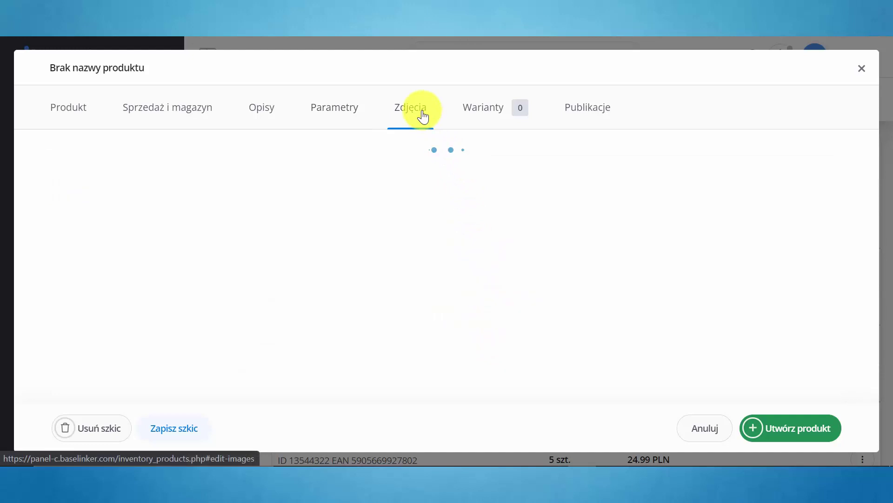
scroll(167, 216, down, 2)
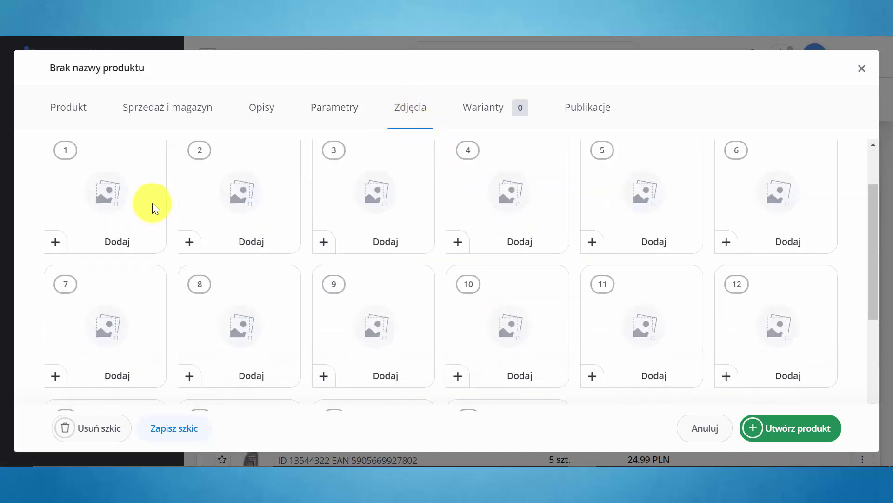
scroll(152, 203, up, 2)
click(61, 316)
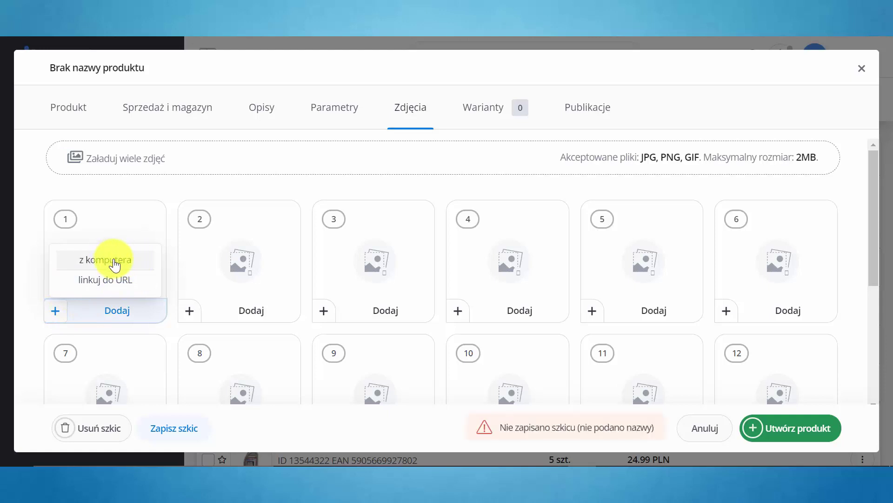
- Check the Warianty and Publikacje sections, and close the new product form without saving the changes
click(495, 111)
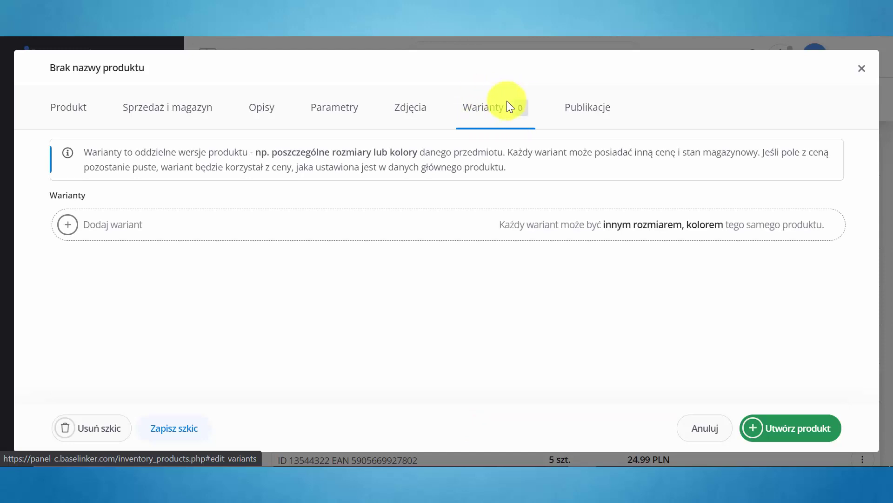
click(577, 109)
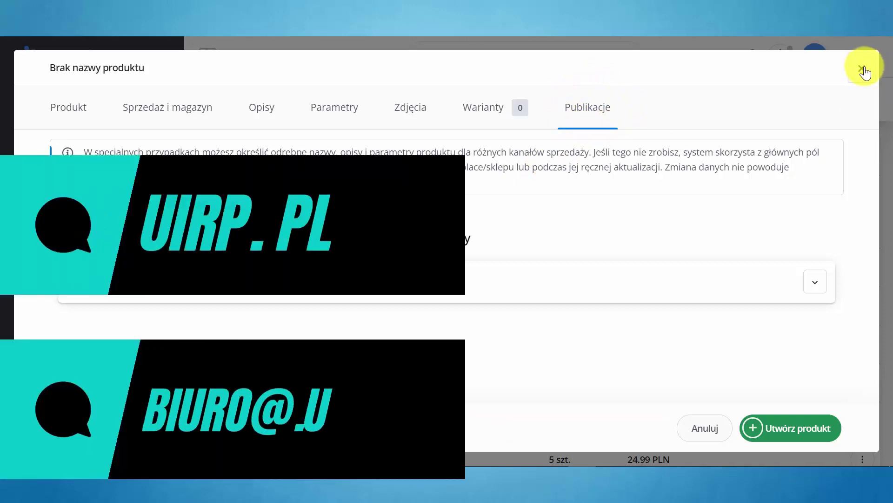
click(861, 70)
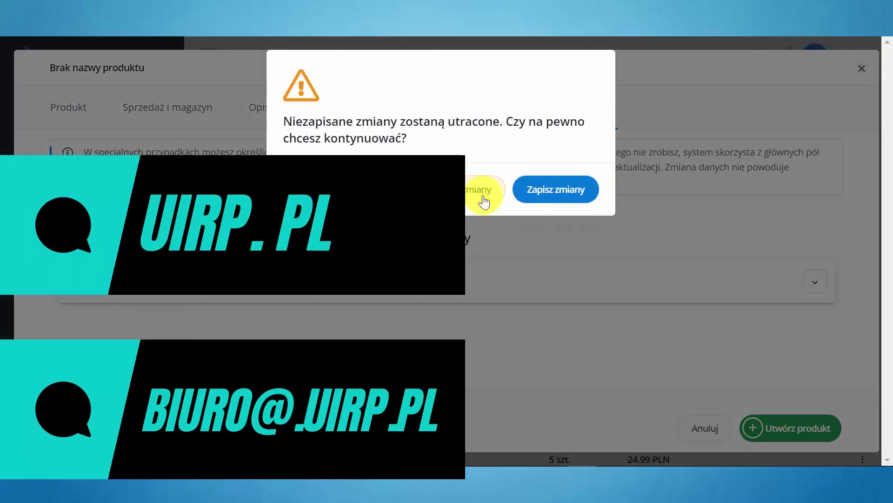
click(485, 193)
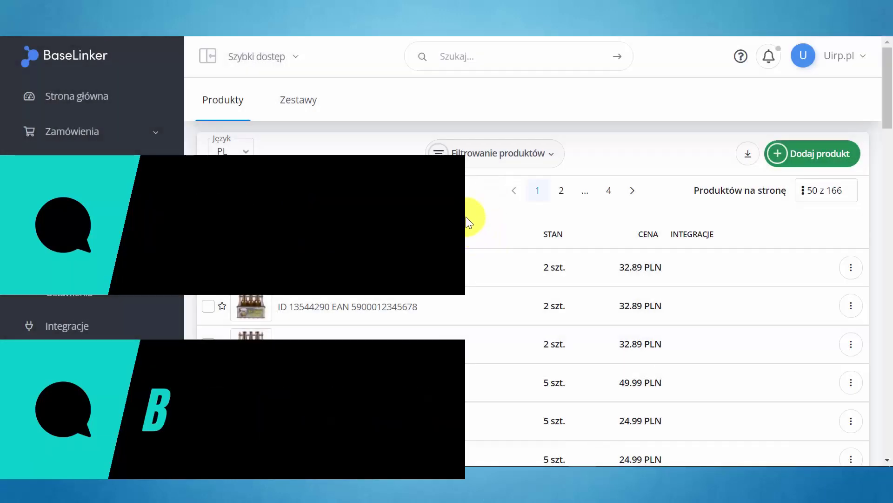